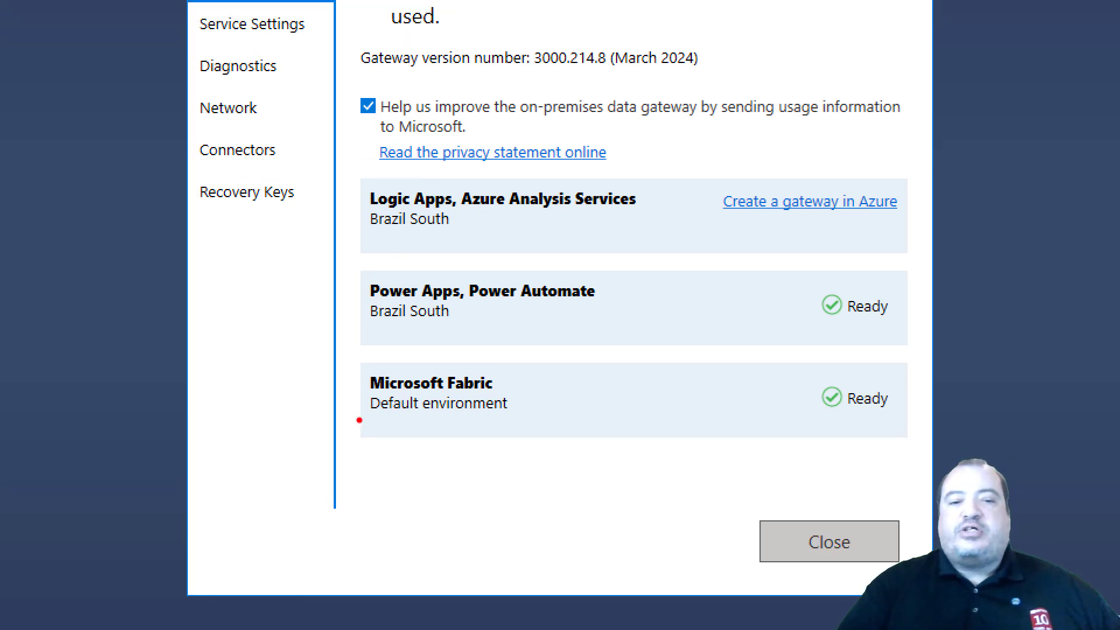
mouse_move(613, 72)
left_mouse_down()
mouse_move(692, 77)
mouse_move(685, 24)
mouse_move(586, 42)
left_mouse_up()
mouse_move(368, 368)
left_mouse_down()
mouse_move(366, 423)
mouse_move(571, 425)
mouse_move(467, 357)
mouse_move(357, 383)
mouse_move(476, 436)
mouse_move(493, 348)
mouse_move(368, 385)
mouse_move(572, 413)
mouse_move(393, 353)
mouse_move(350, 420)
mouse_move(361, 431)
left_mouse_up()
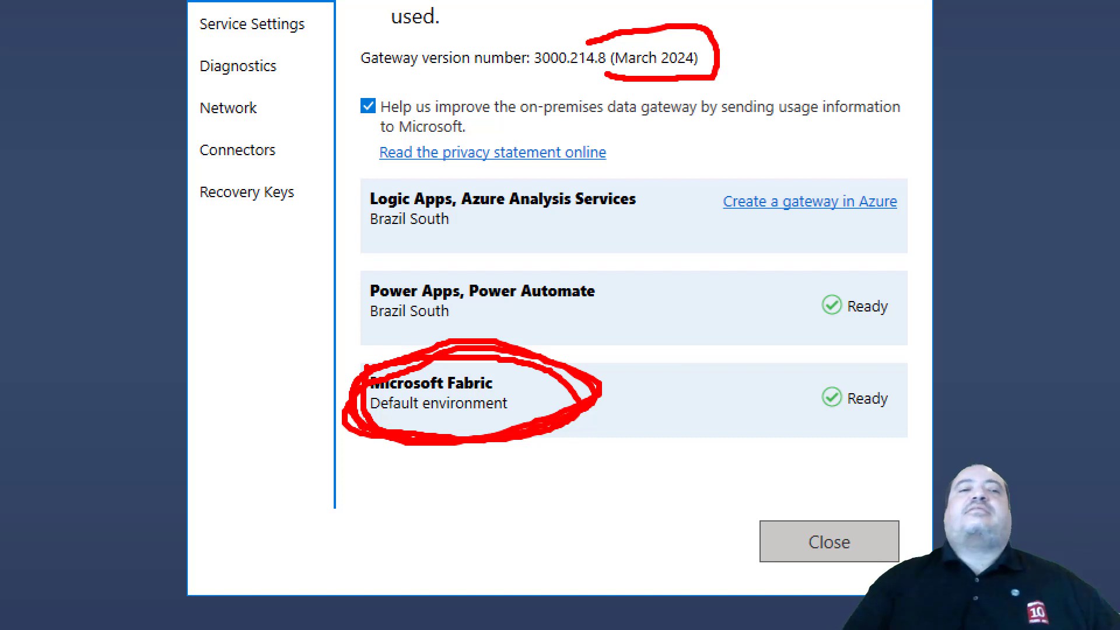
key("Escape")
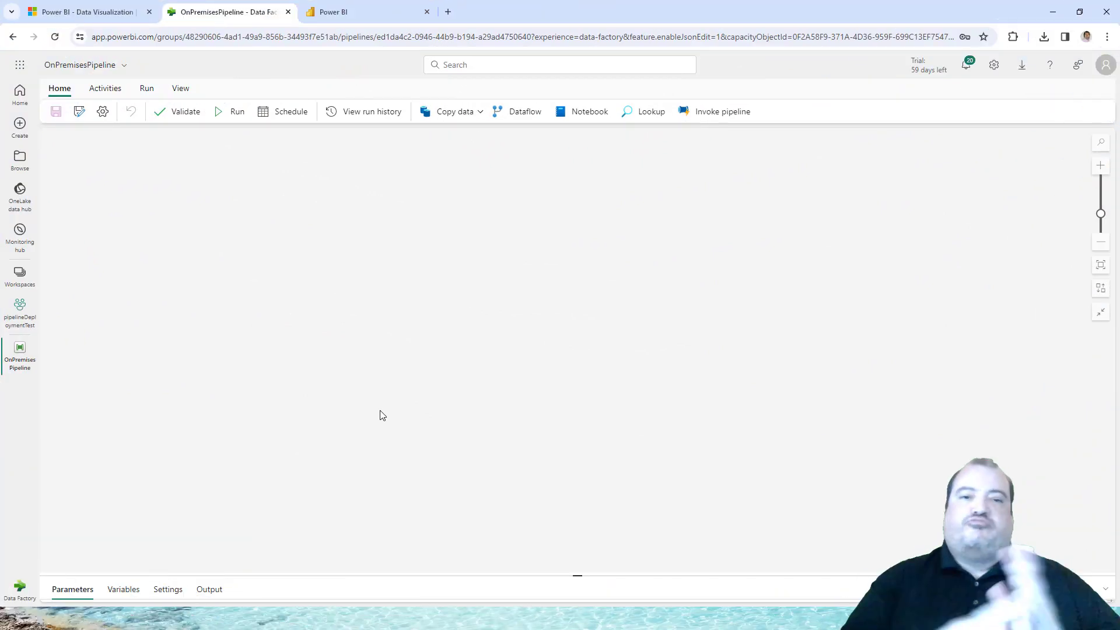
Step: Start the Copy data assistant with SQL server as the data source and choose to create a new connection
left_click(455, 112)
left_click(459, 155)
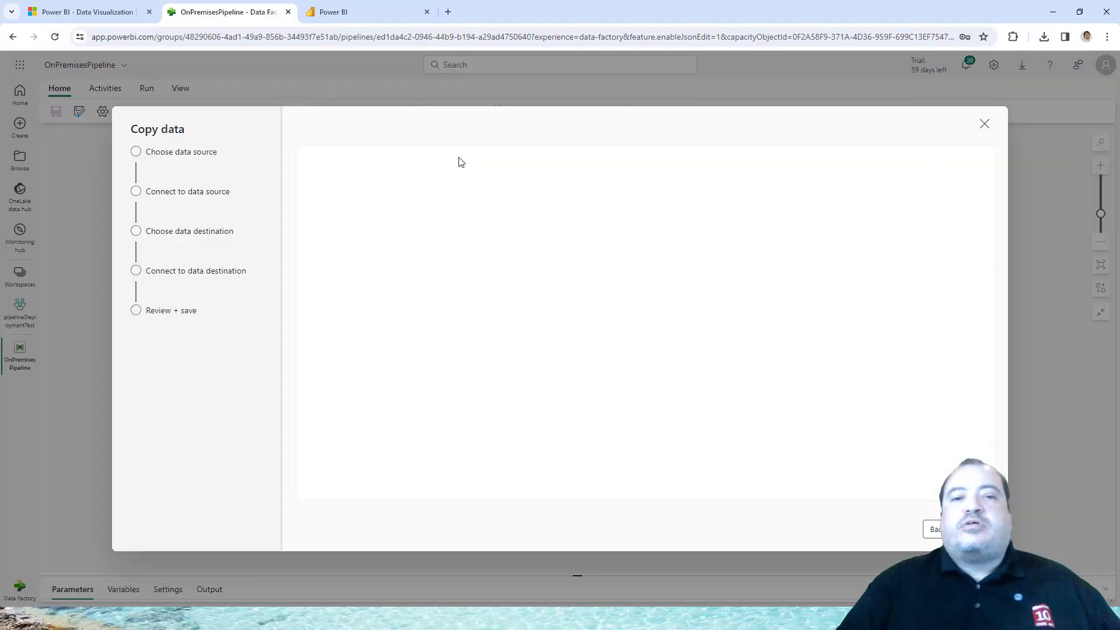
scroll(988, 426, "down", 5)
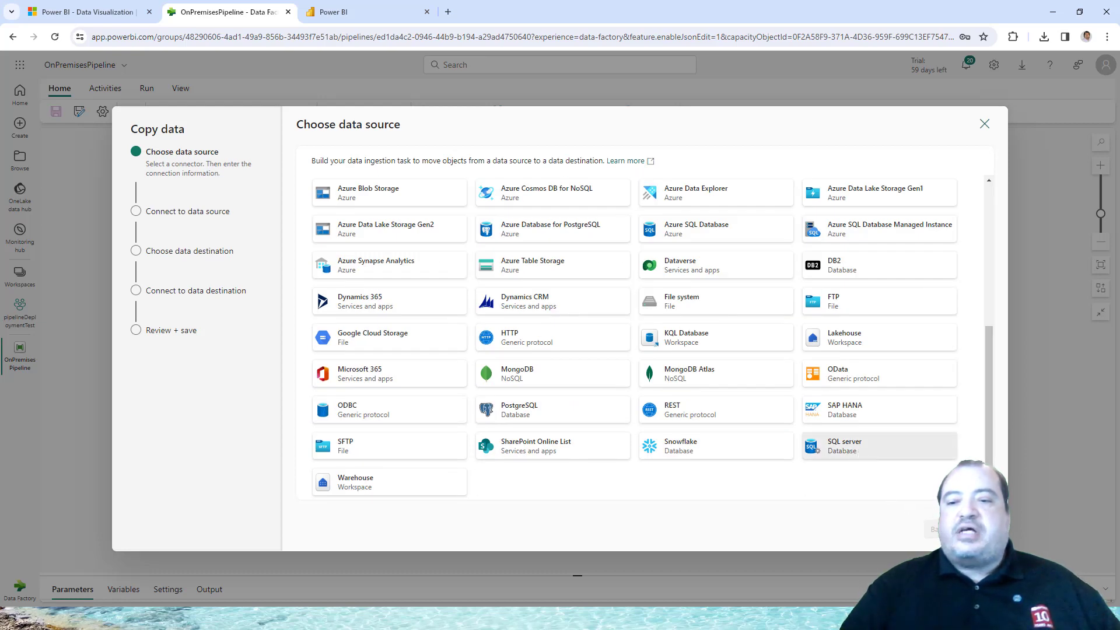
left_click(858, 453)
left_click(541, 163)
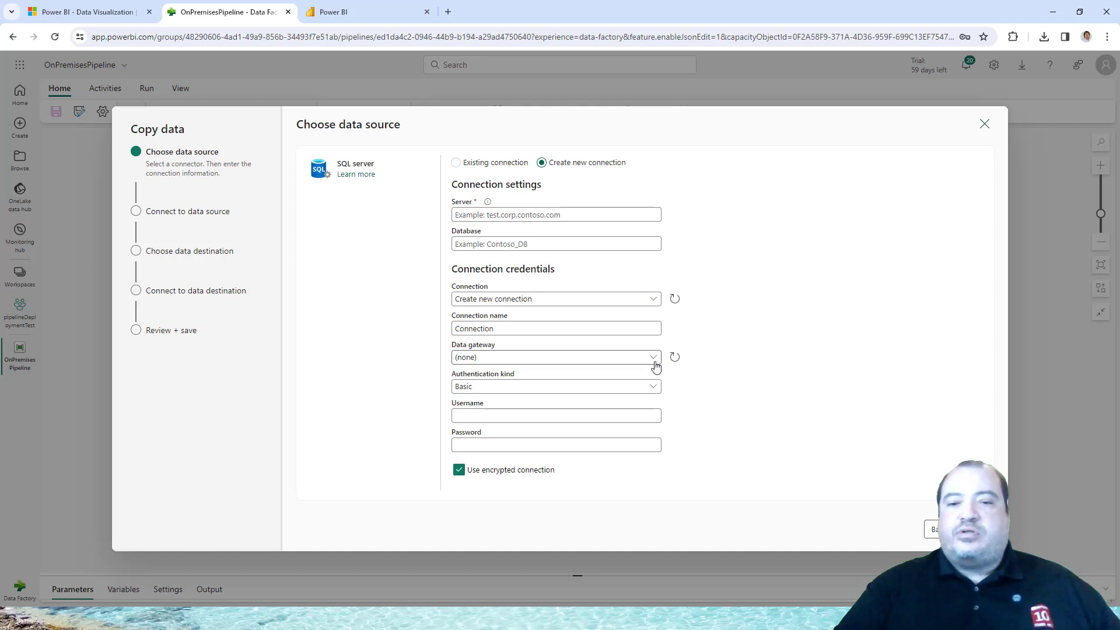
Step: Set the data gateway to [On-premises] localgateway and name the new connection myLocalConnection
left_click(654, 358)
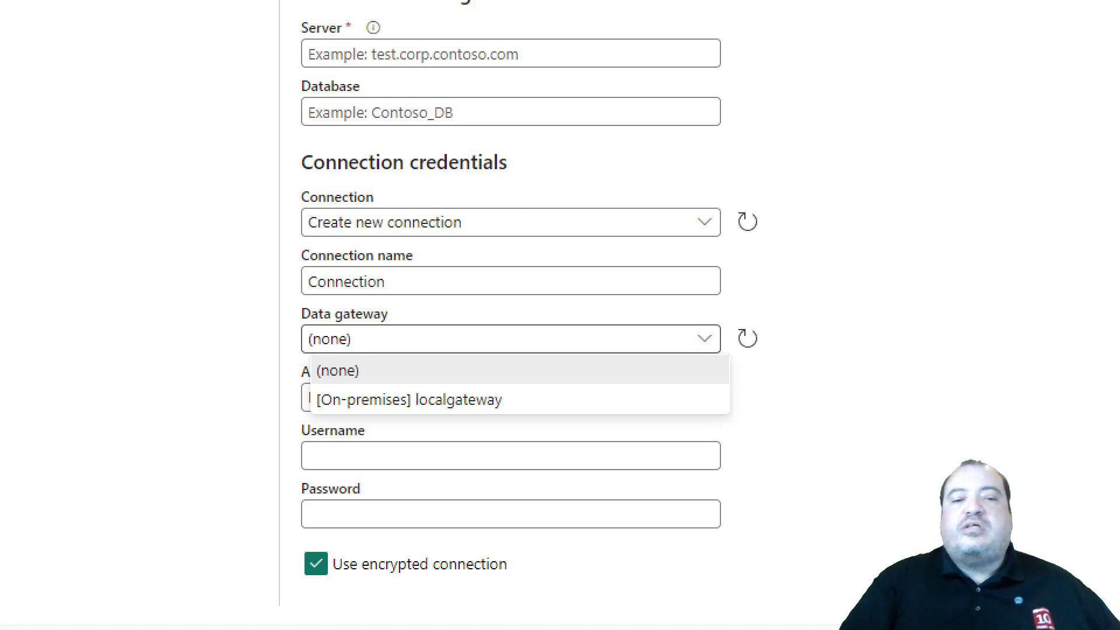
mouse_move(415, 412)
left_mouse_down()
mouse_move(528, 420)
mouse_move(293, 395)
mouse_move(307, 410)
mouse_move(429, 421)
left_mouse_up()
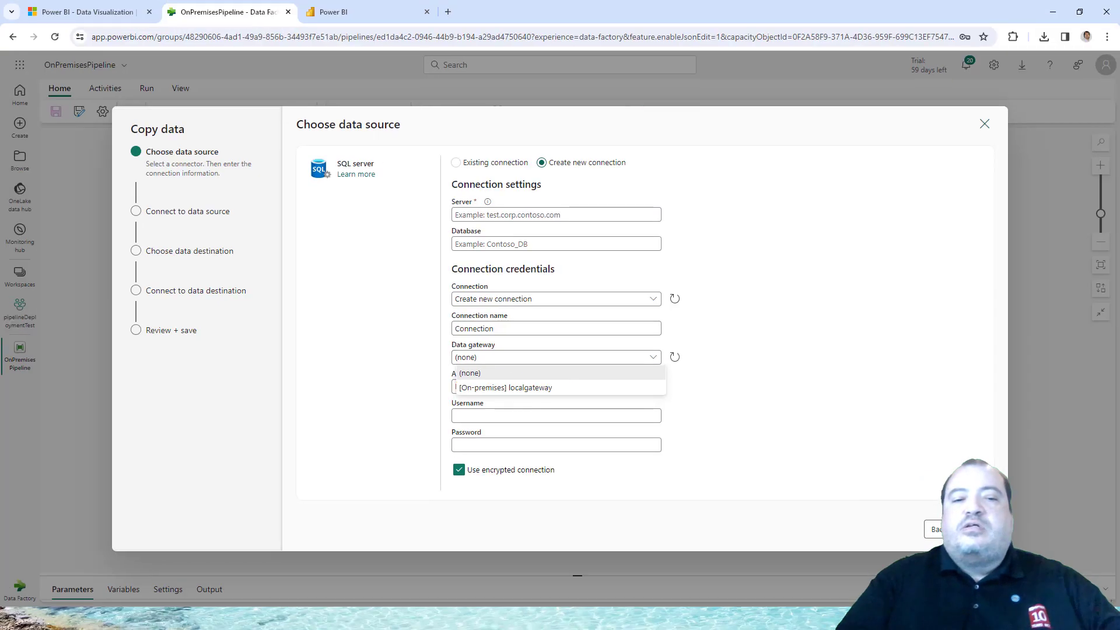
left_click(504, 390)
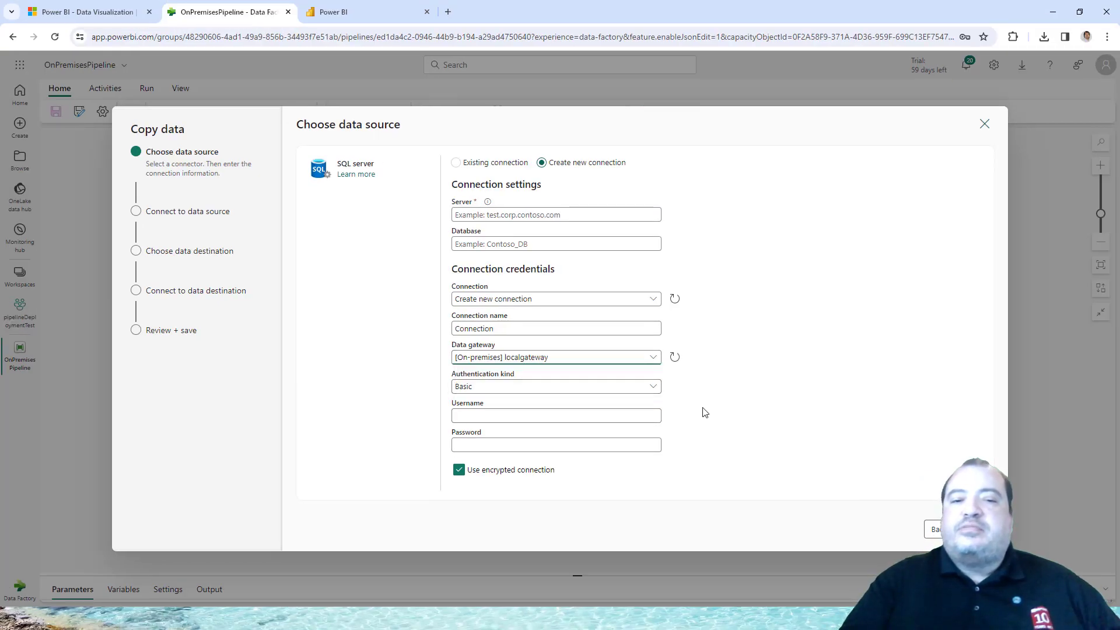
left_click_drag(507, 328, 434, 328)
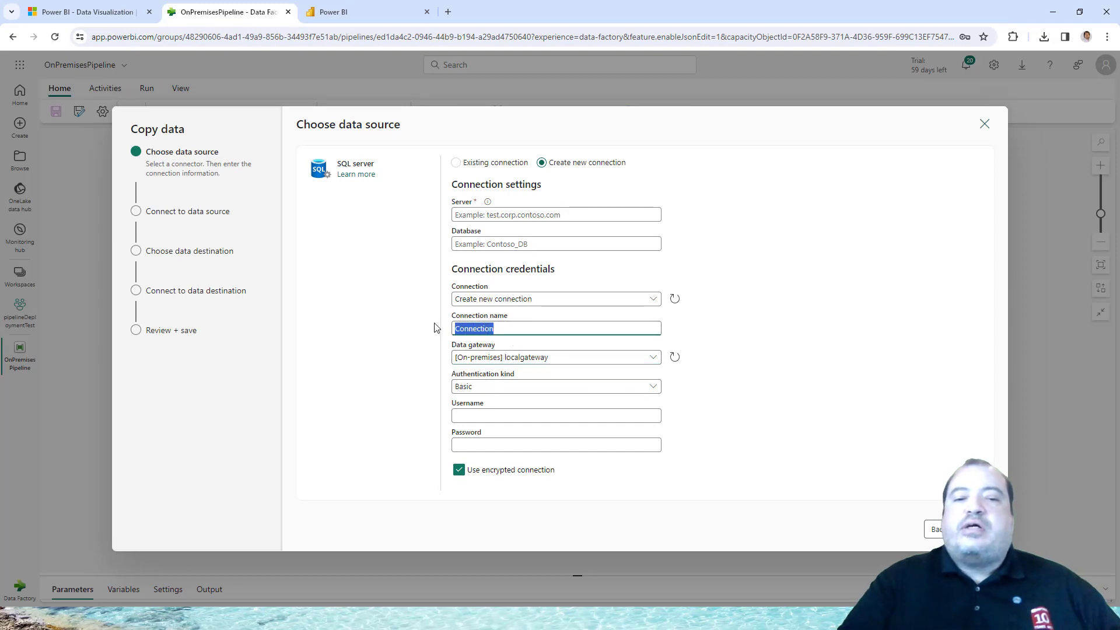
type("my")
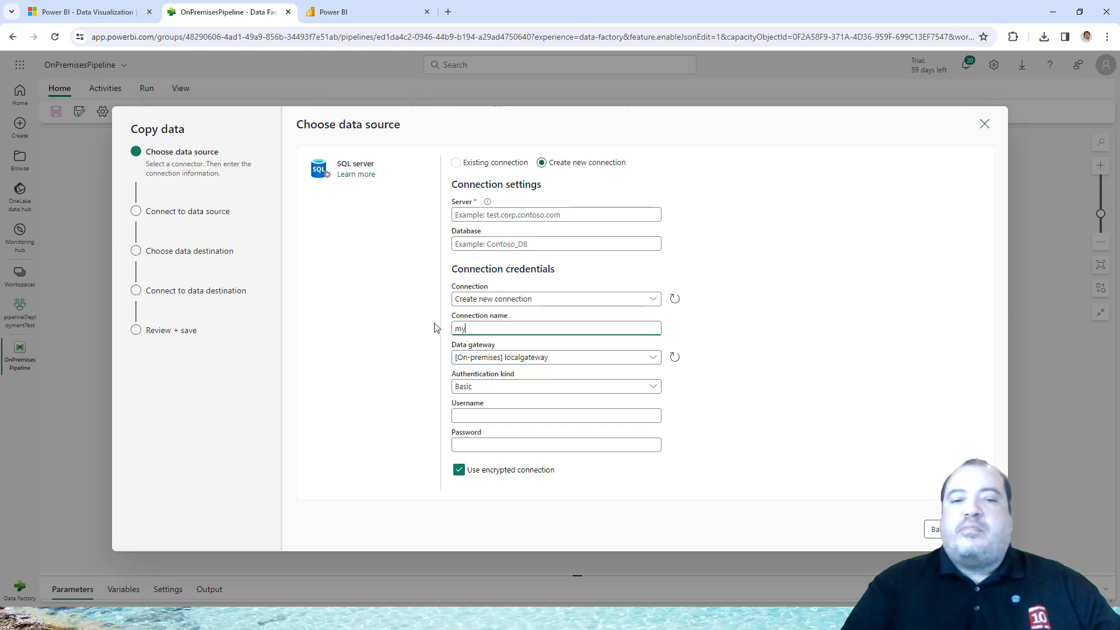
type("LocalConnection")
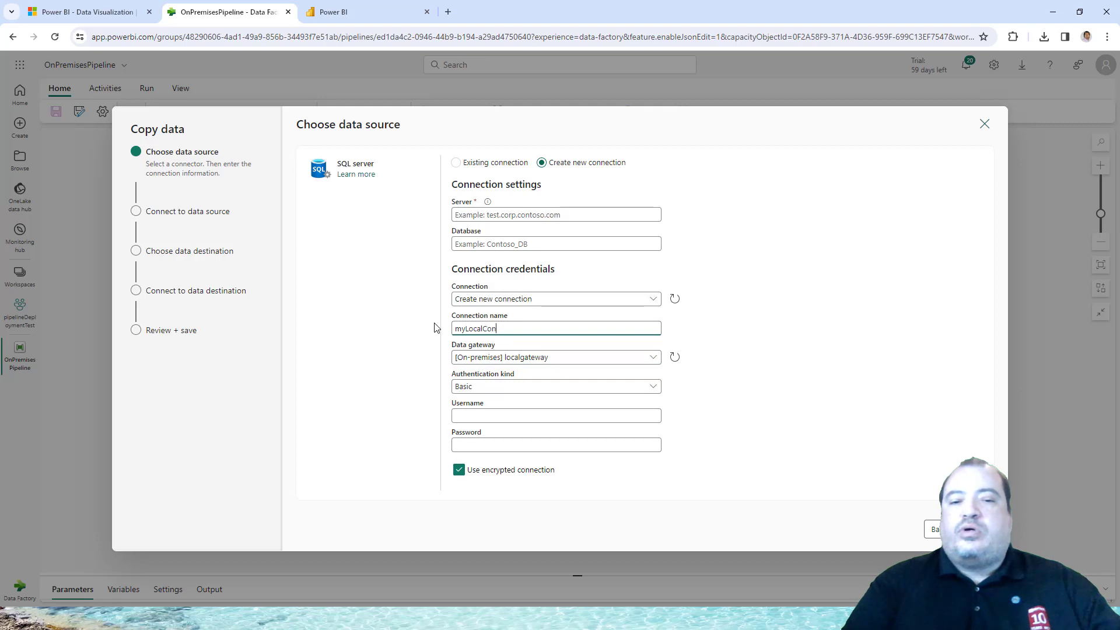
Step: Fill in the Basic authentication credentials with username sa and the account password
key("Tab")
key("Tab")
key("Tab")
key("Tab")
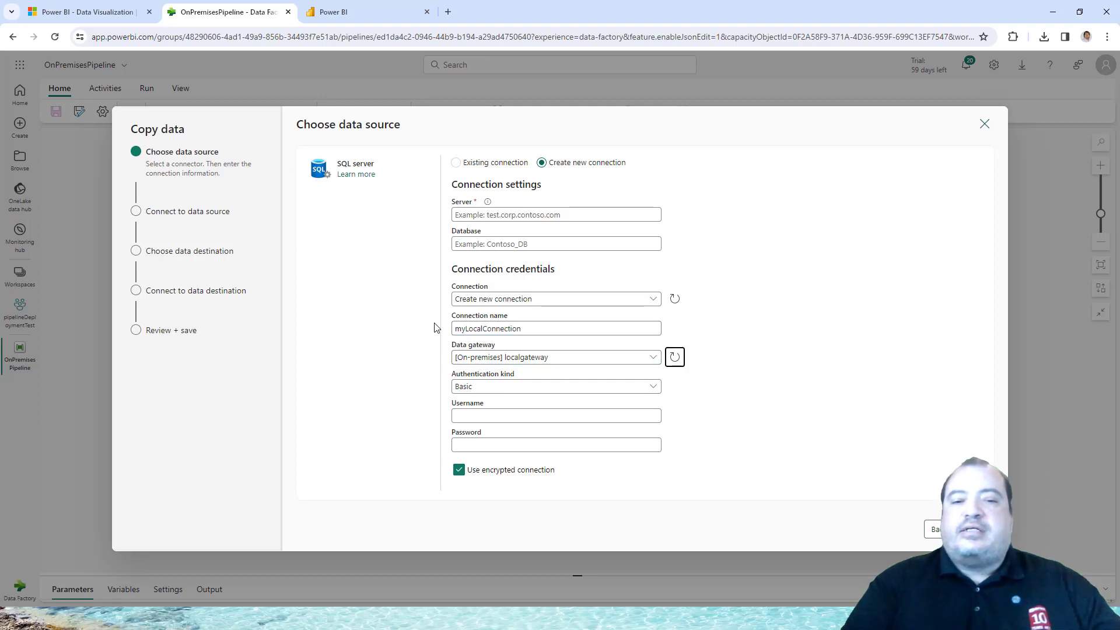
type("sa")
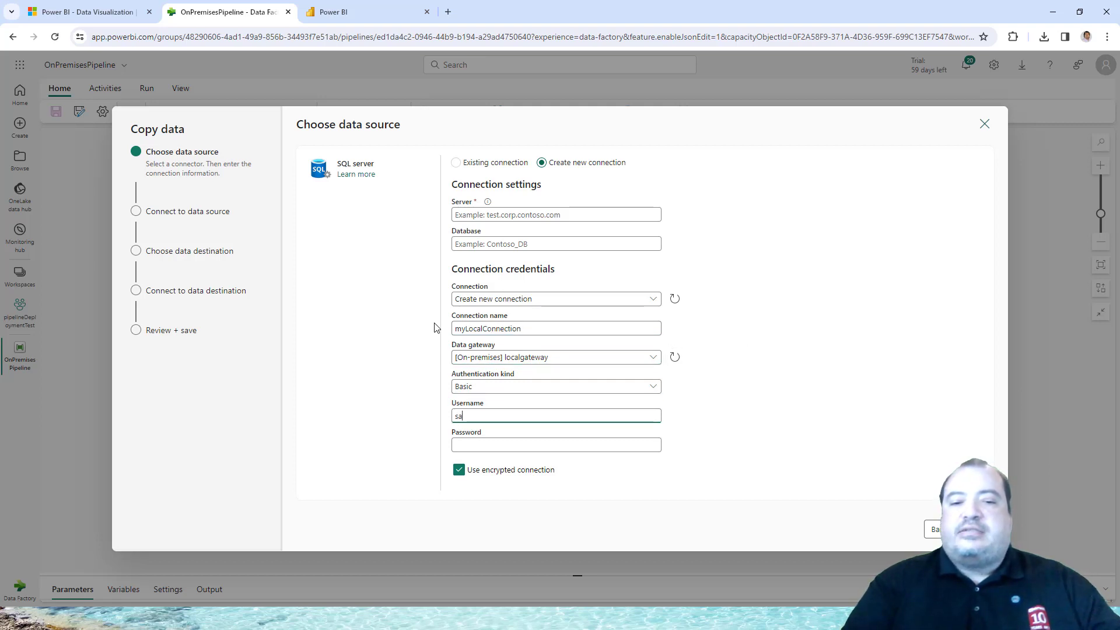
key("Tab")
type("••••••••••")
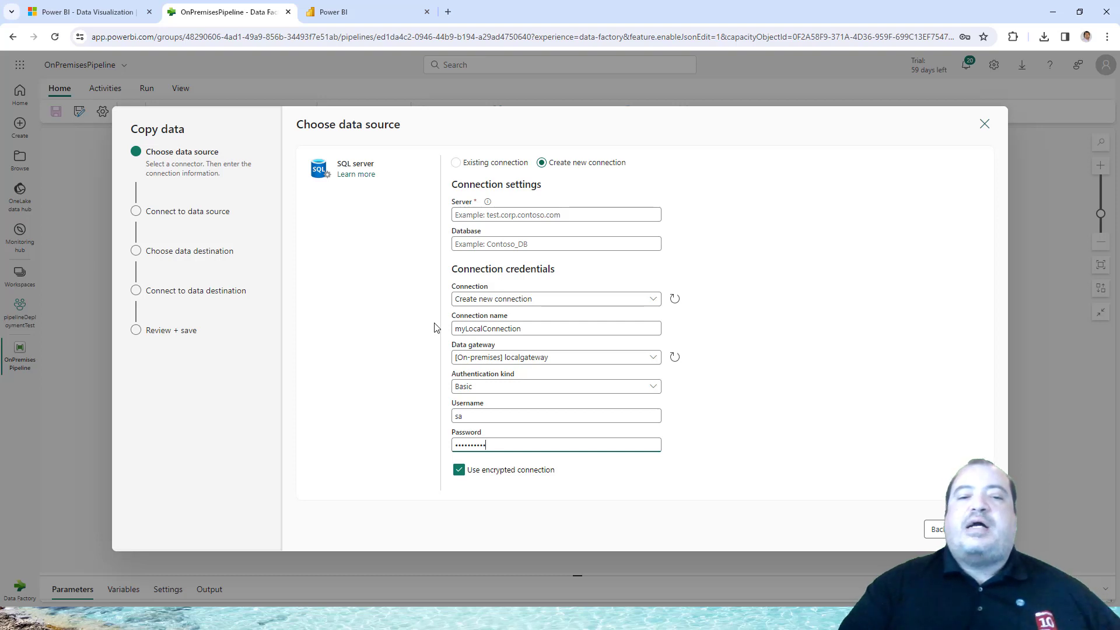
Step: Set the server to localhost and the database to AdventureWorks, and connect to the data source
left_click(579, 214)
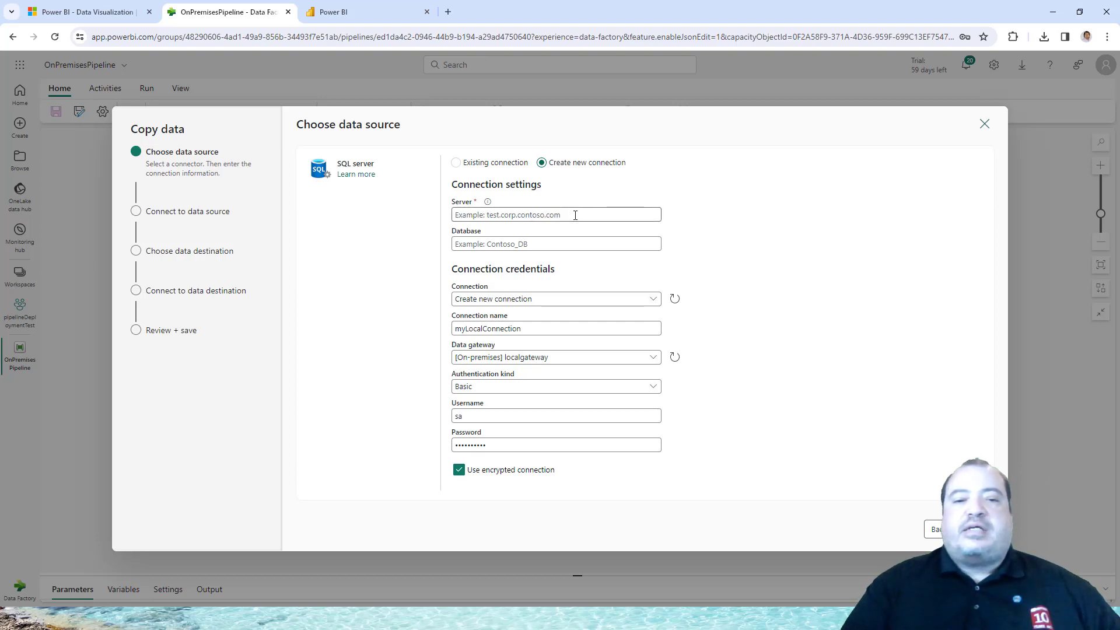
left_click(574, 216)
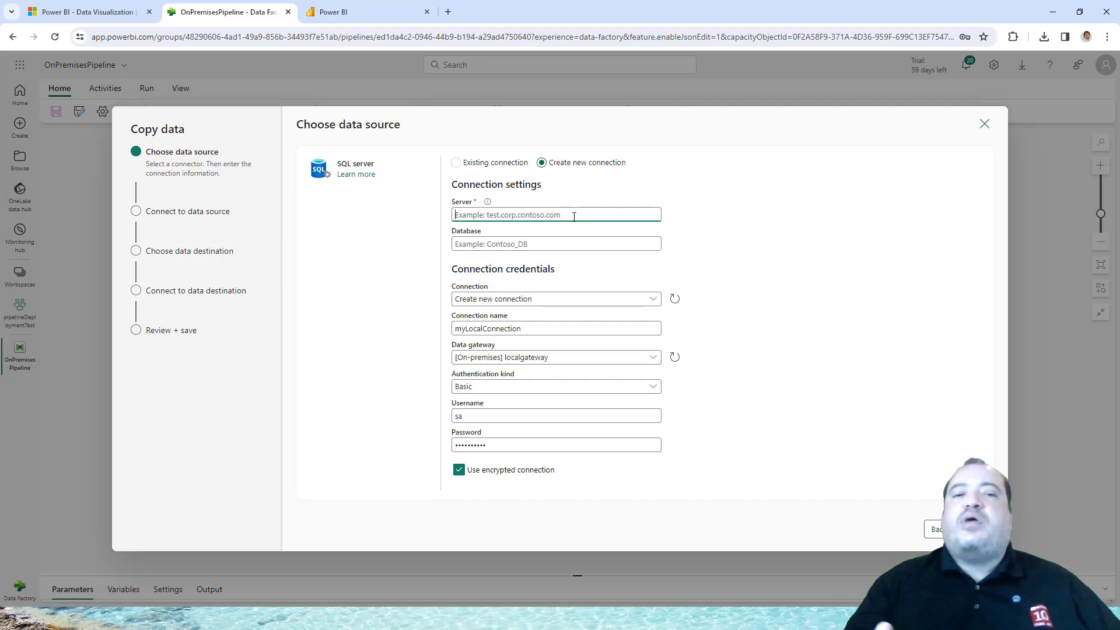
type("loc")
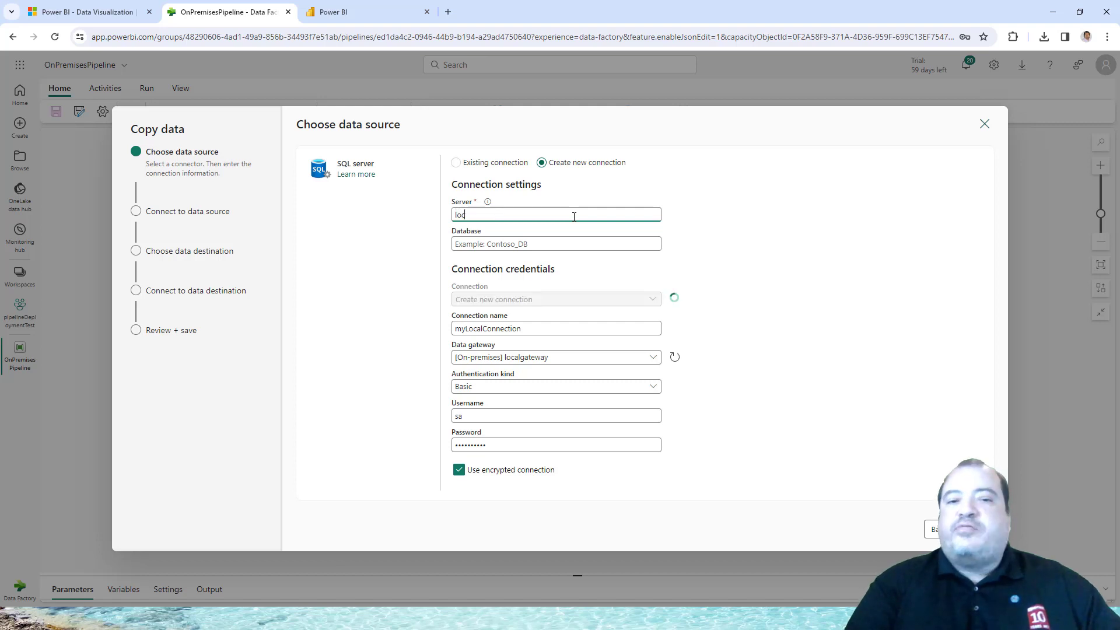
type("alhost")
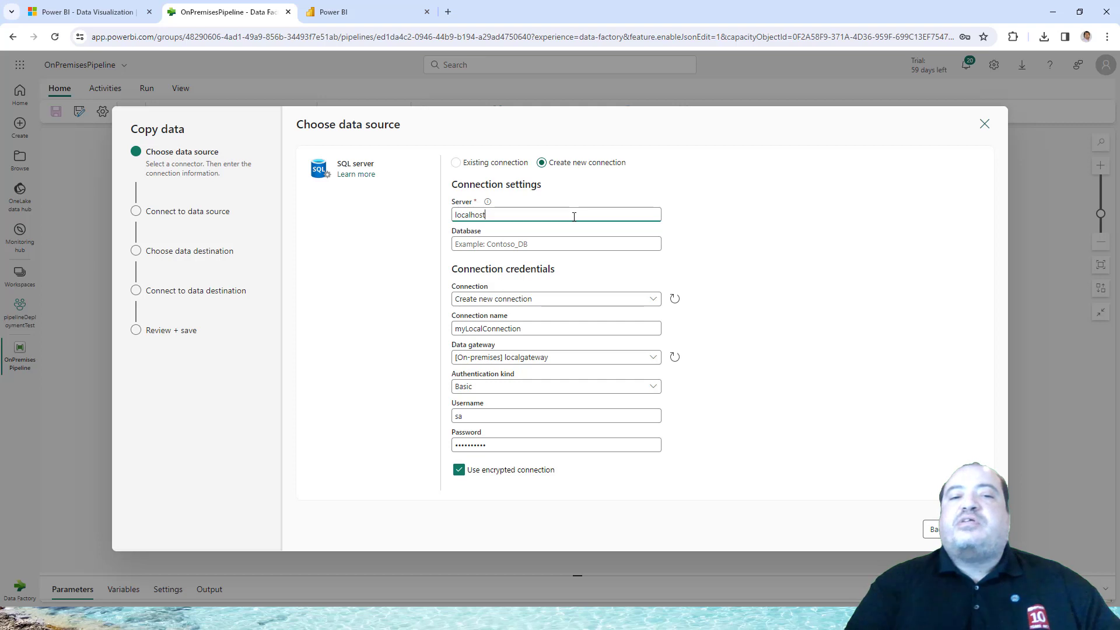
key("Tab")
type("A")
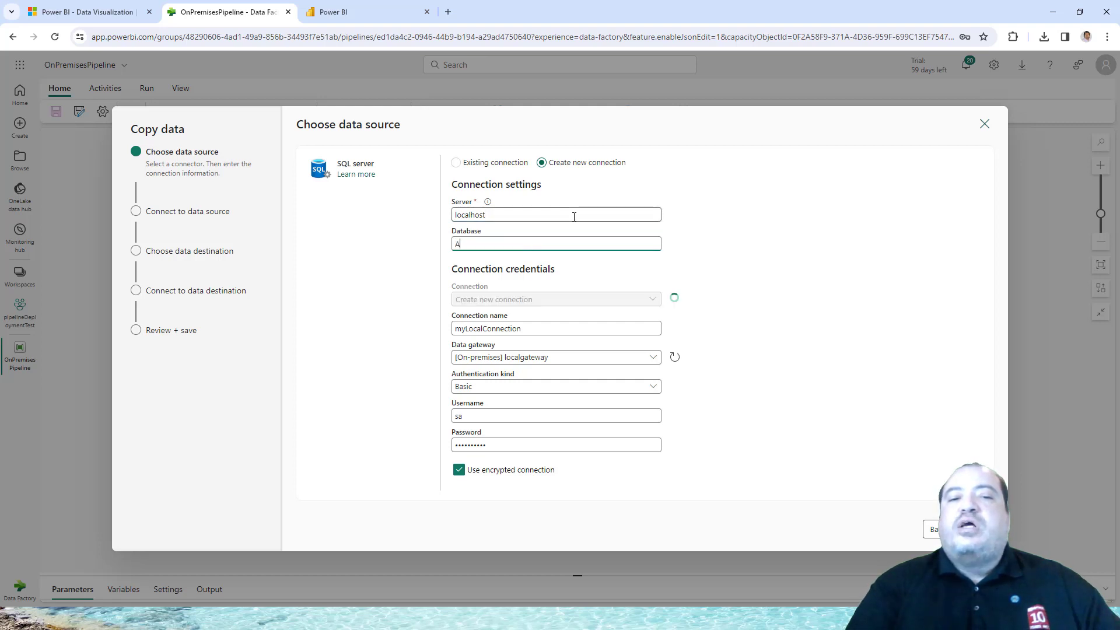
type("dventureWorks")
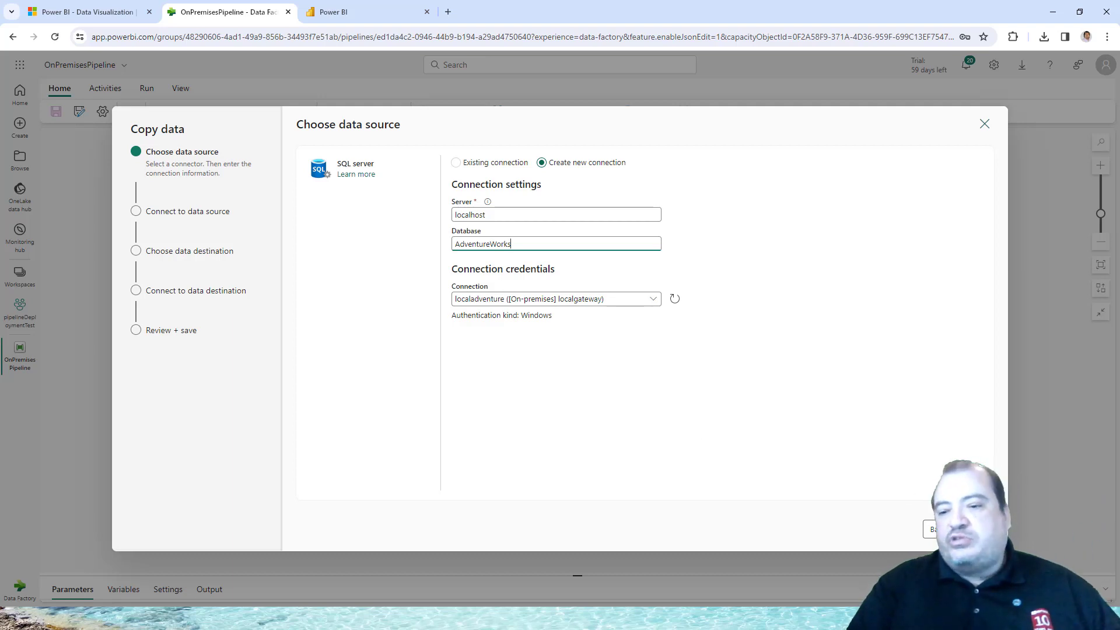
left_click(976, 529)
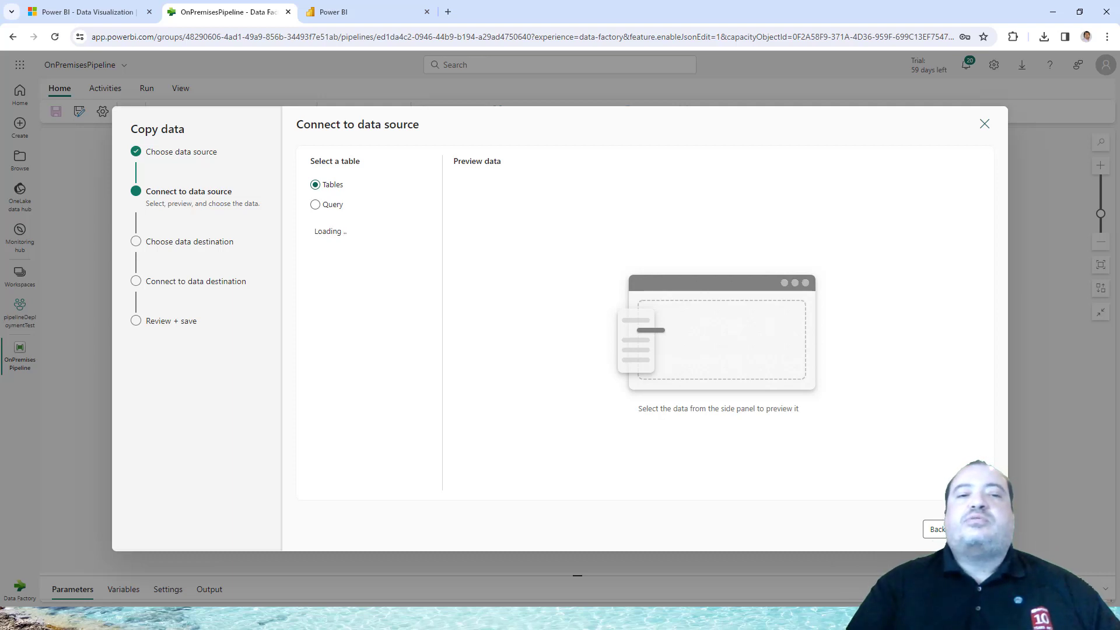
Step: Choose the dbo.bigTransactionHistory table as the source data and continue to the destination choice
left_click(320, 344)
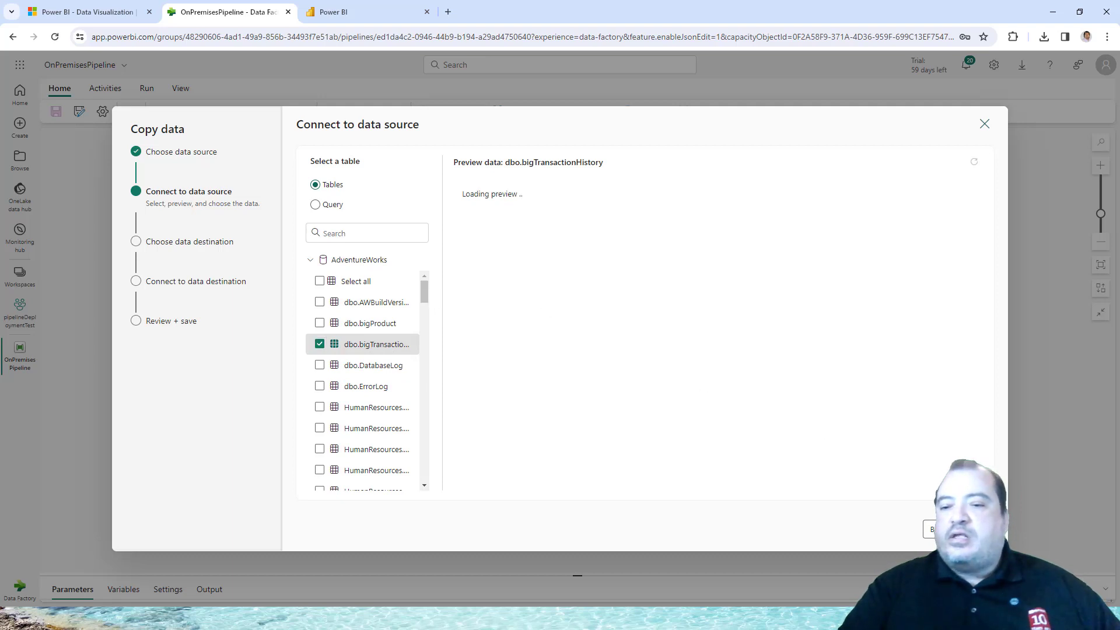
left_click(968, 529)
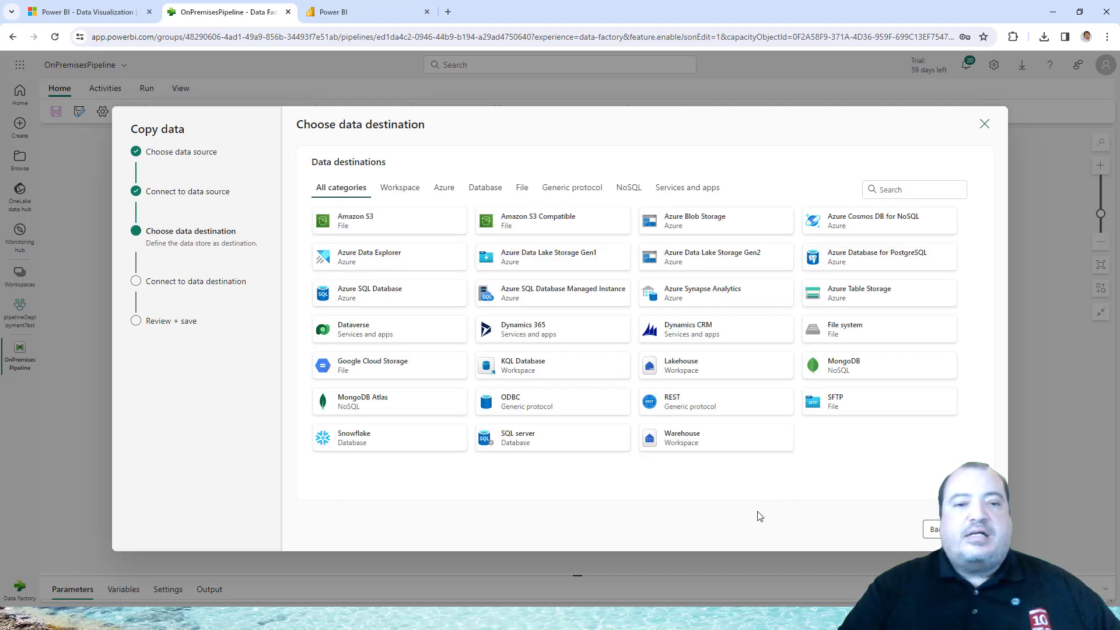
Step: Find the Lakehouse destination by searching for "lake" and select the existing lakehouse pipelinesLakeDemo
left_click(892, 193)
type("lake")
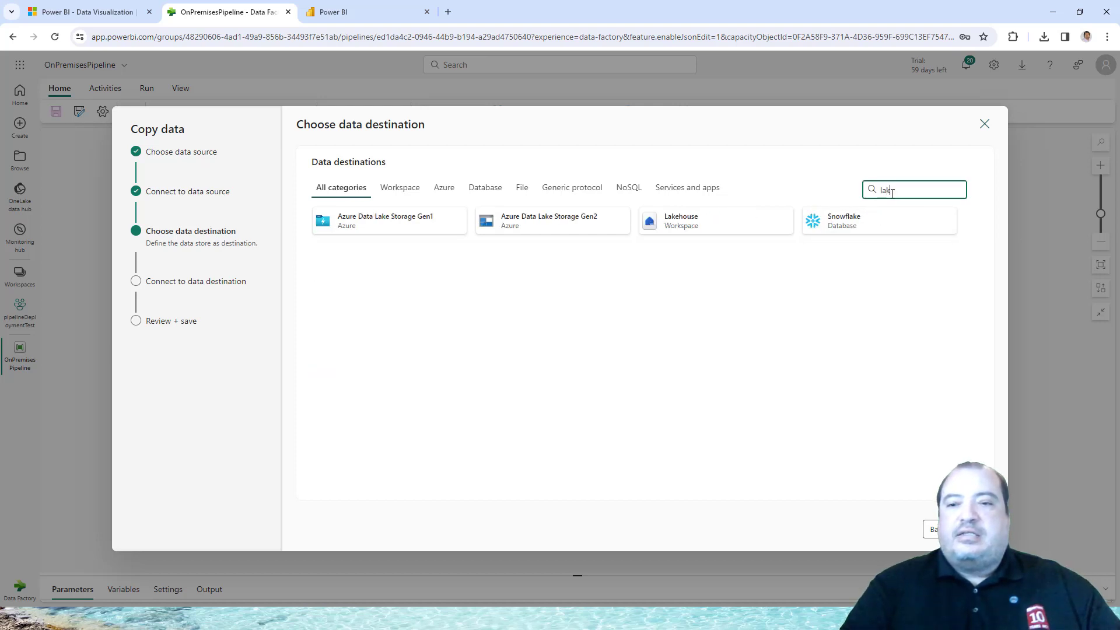
left_click(717, 217)
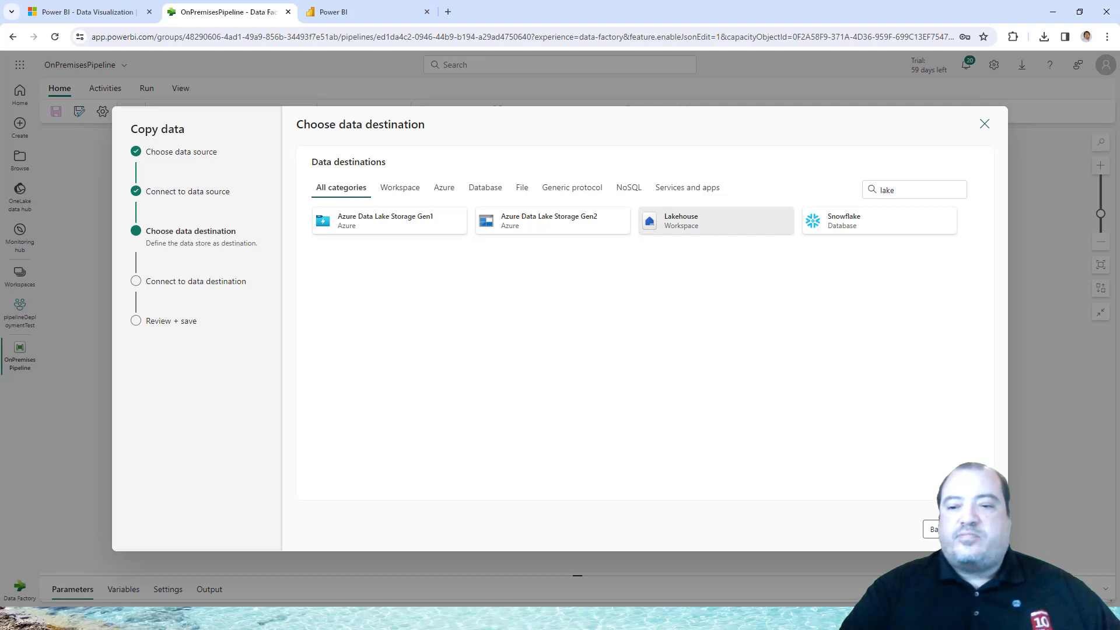
left_click(973, 529)
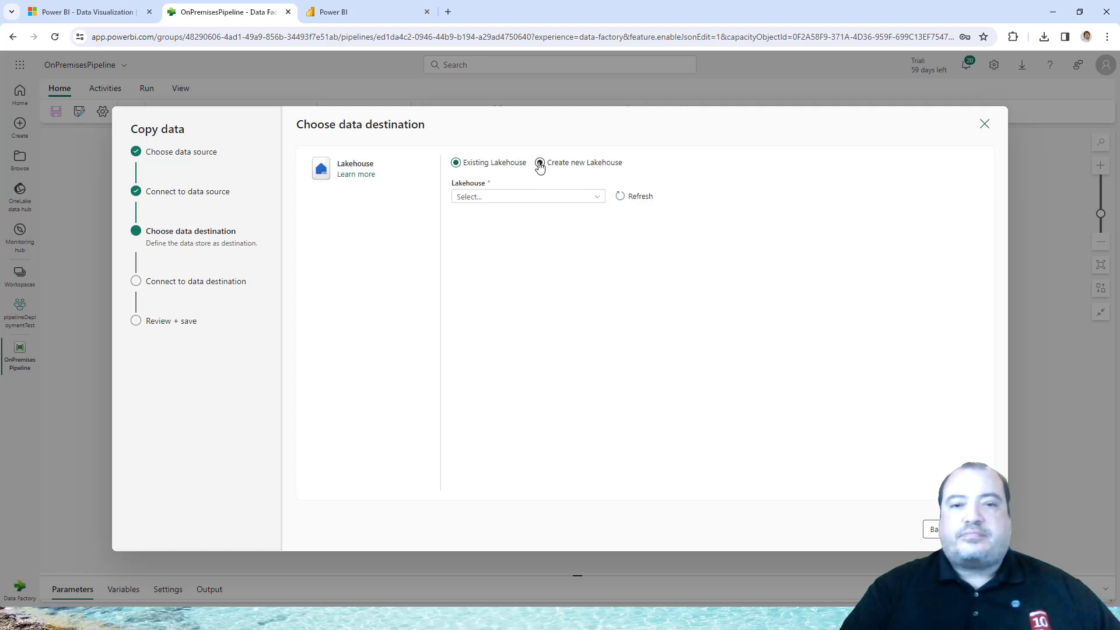
left_click(495, 197)
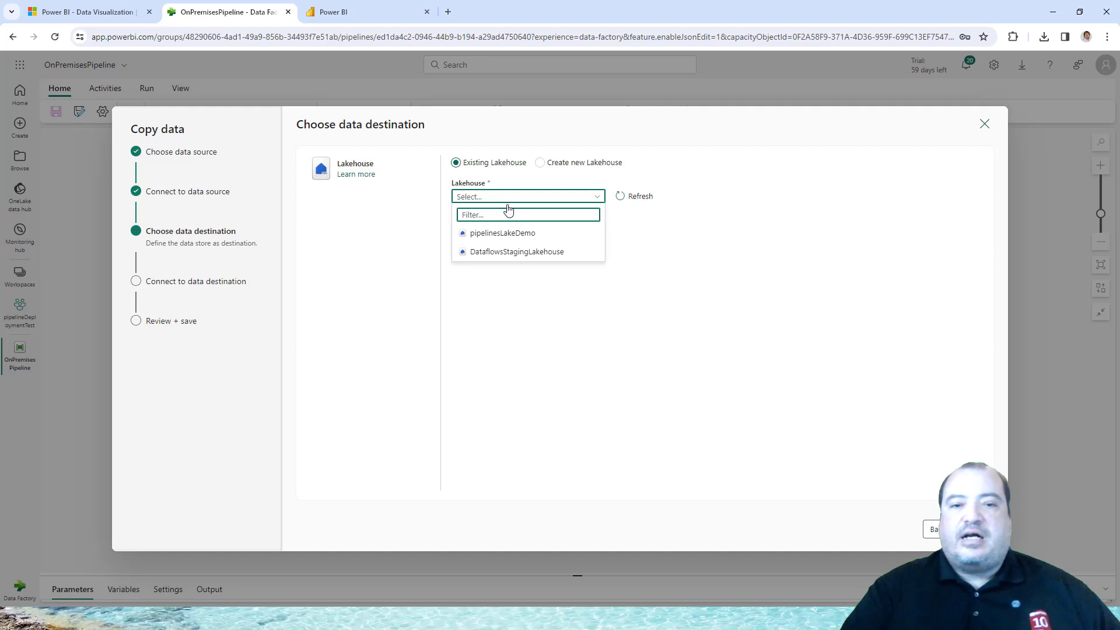
left_click(534, 238)
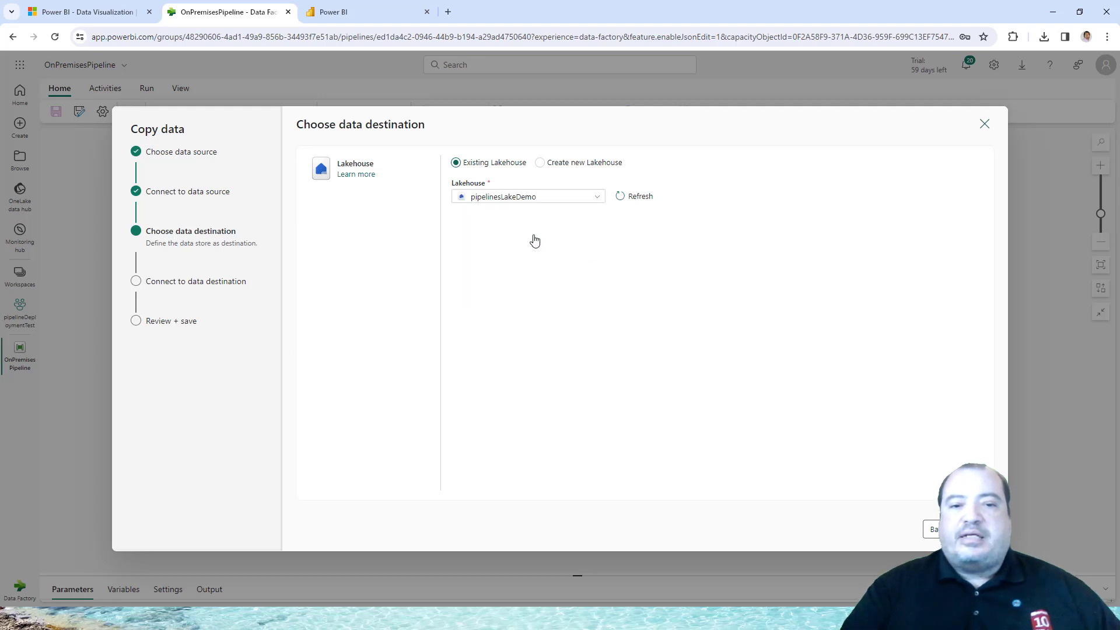
left_click(973, 529)
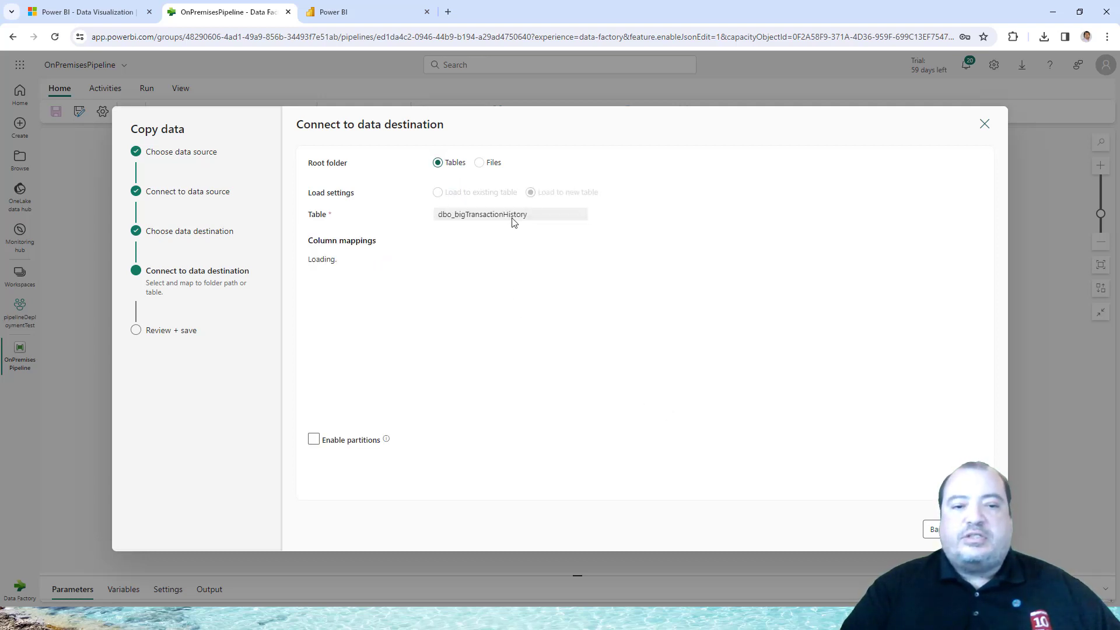
Step: Remove the dbo_ prefix to name the new destination table bigTransactionHistory, and save and run the copy
left_click_drag(455, 215, 425, 217)
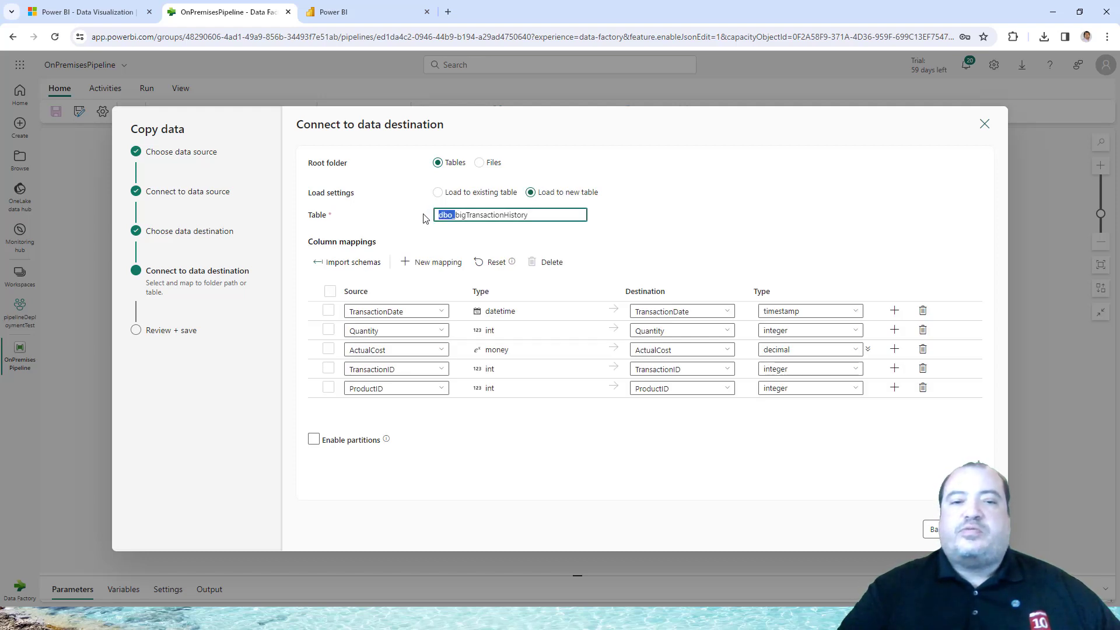
left_click(455, 215)
left_click_drag(455, 214, 432, 218)
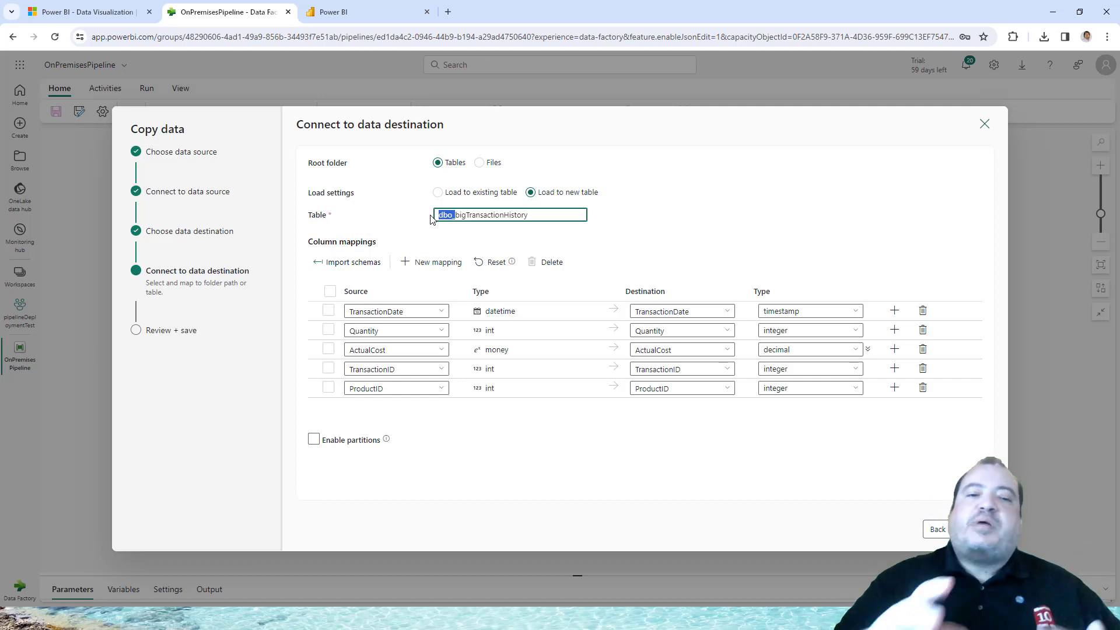
key("BackSpace")
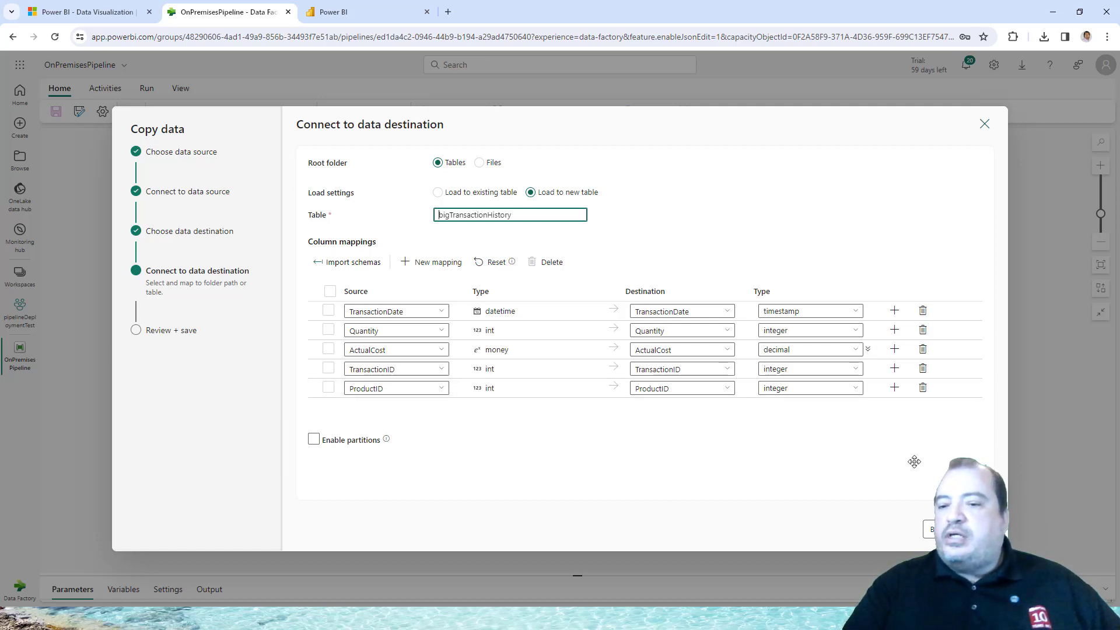
left_click(976, 529)
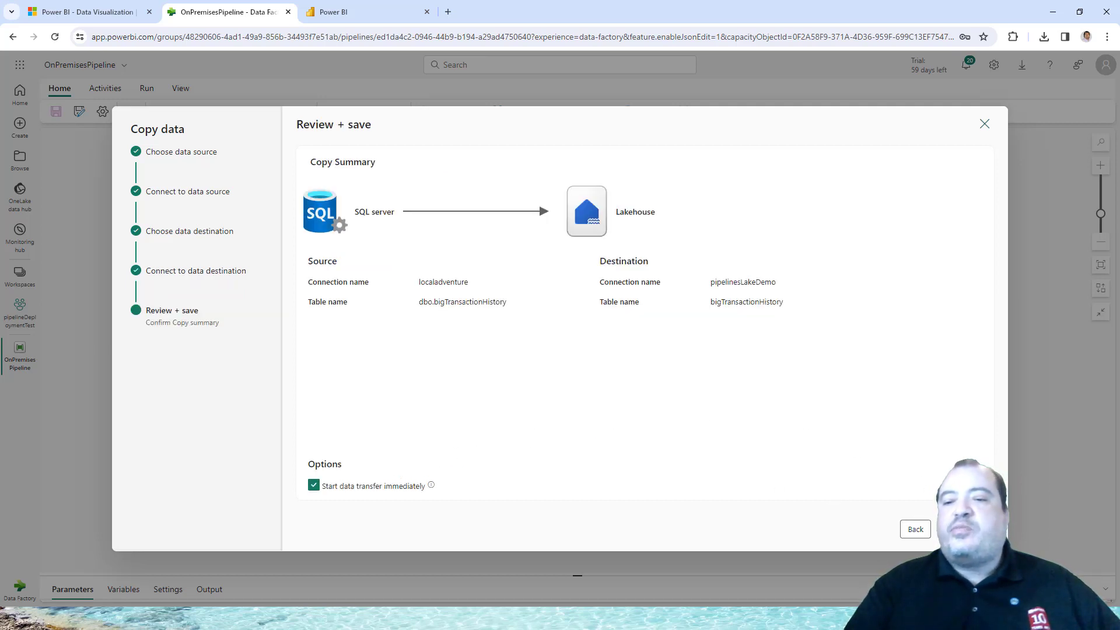
left_click(973, 529)
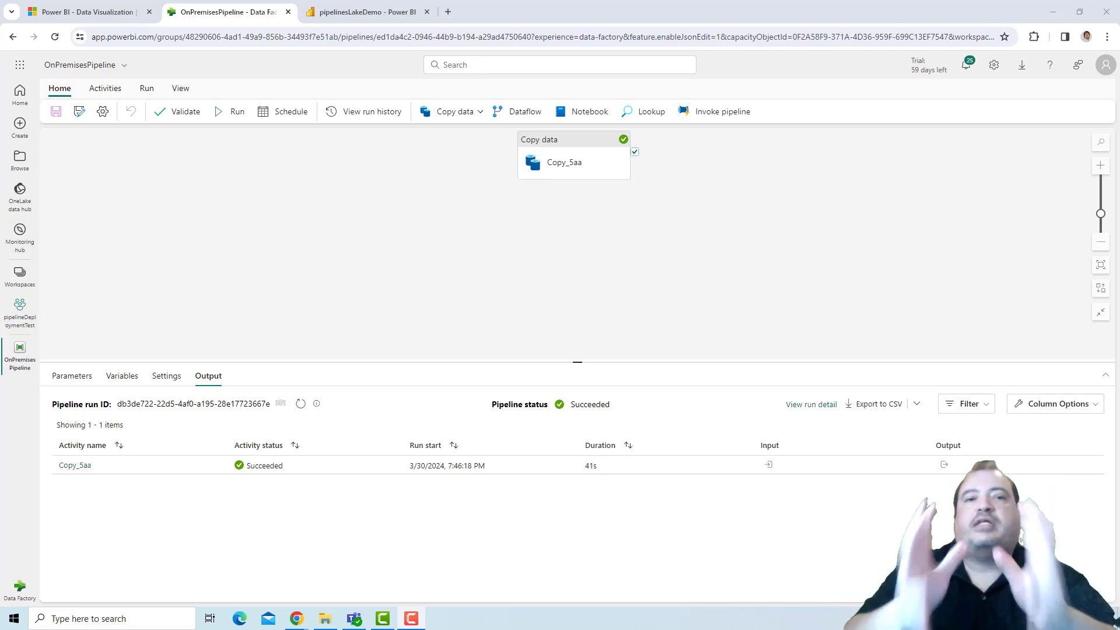
Step: Check the Tables folder of the pipelinesLakeDemo lakehouse for the copied table and return to the OnPremisesPipeline pipeline
left_click(394, 9)
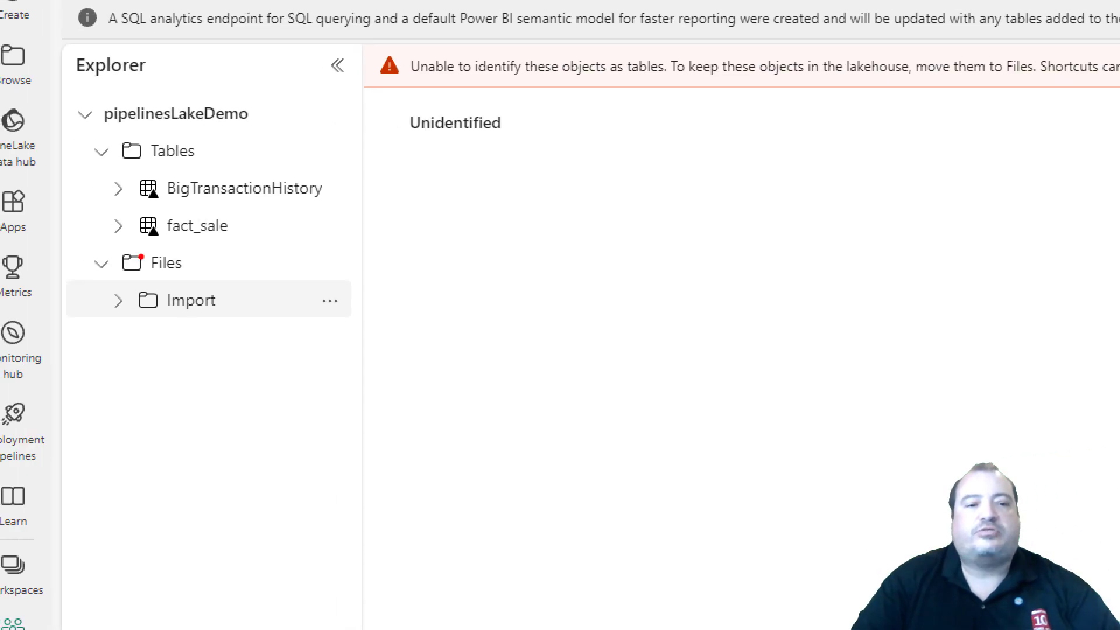
mouse_move(111, 204)
left_mouse_down()
mouse_move(332, 201)
mouse_move(295, 135)
mouse_move(79, 137)
mouse_move(74, 216)
mouse_move(118, 206)
left_mouse_up()
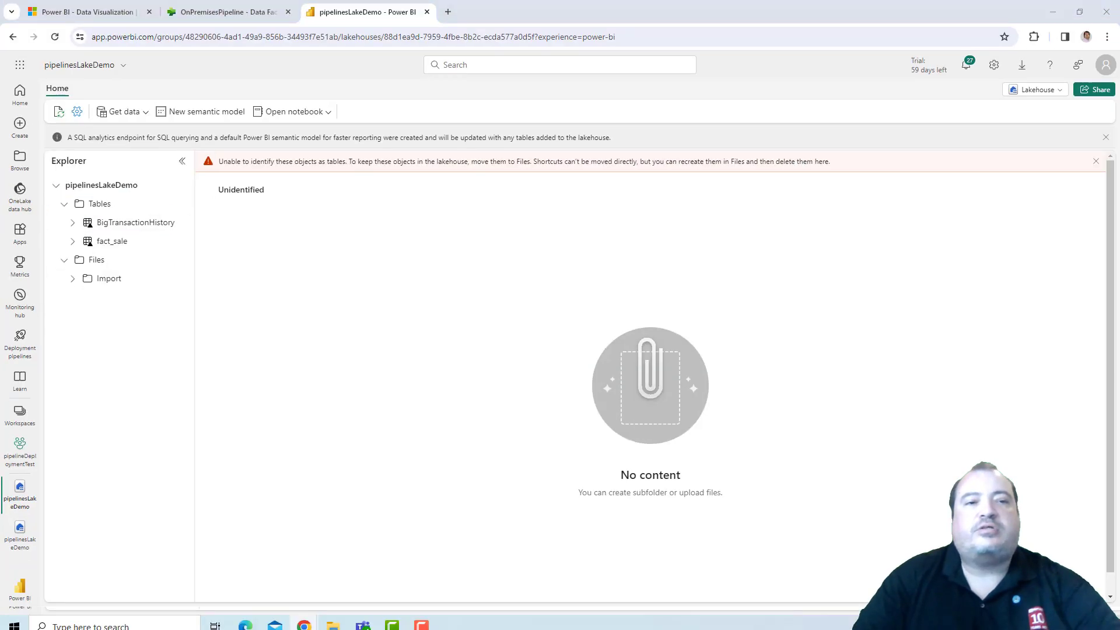
left_click(194, 5)
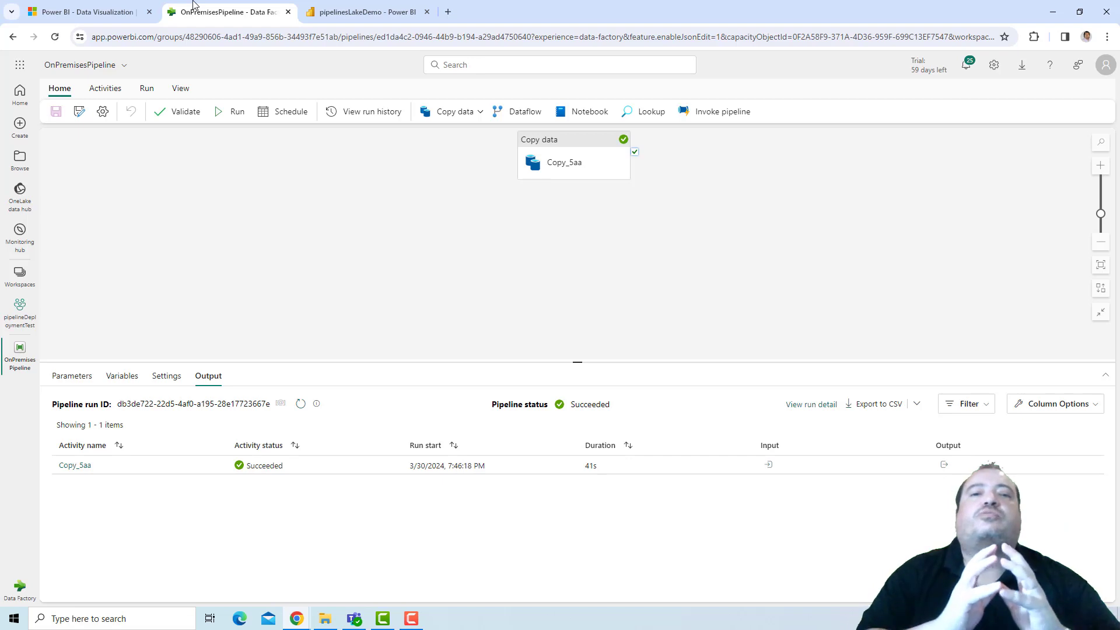